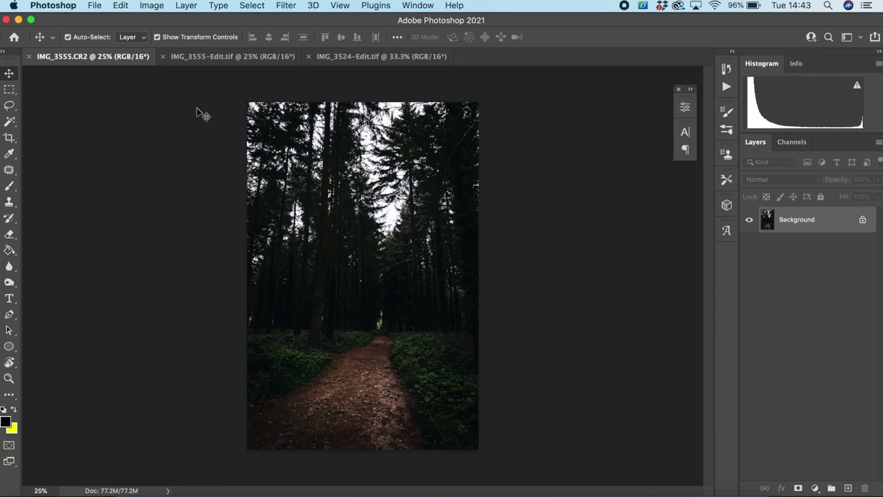
Back on the forest path photo, lasso the upper trees down to the undergrowth line with 7.9 px feather.
click(235, 59)
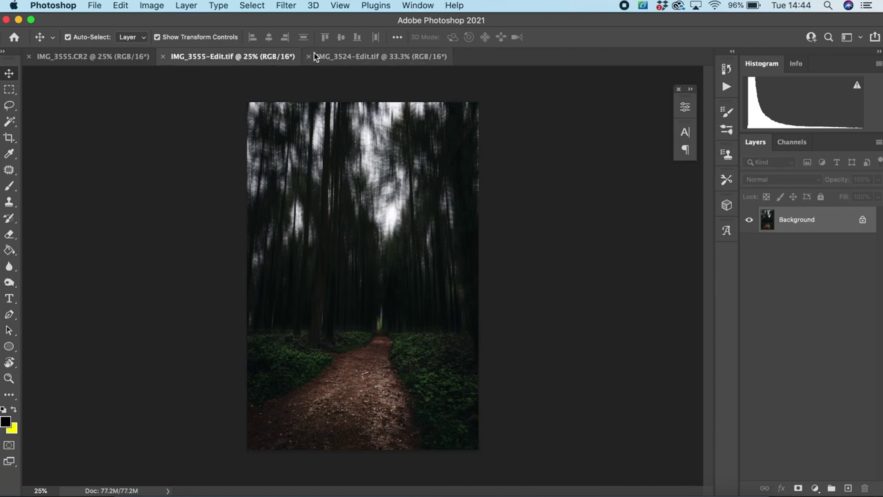
click(344, 58)
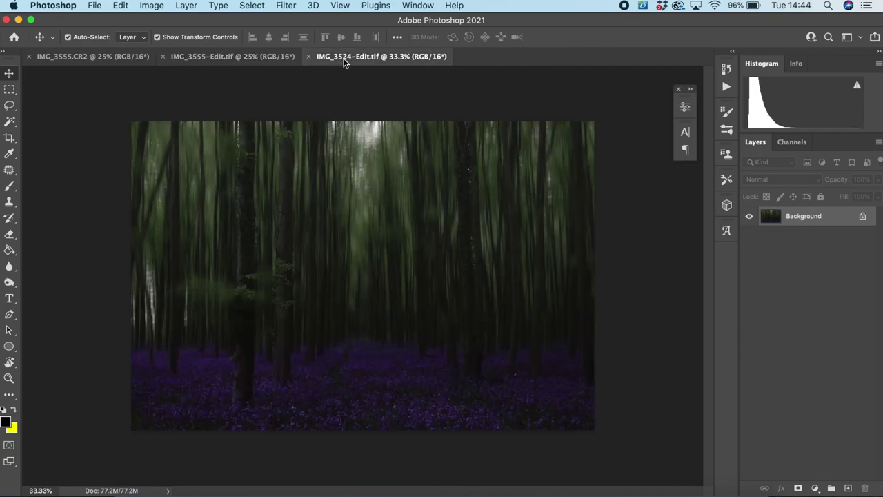
click(103, 60)
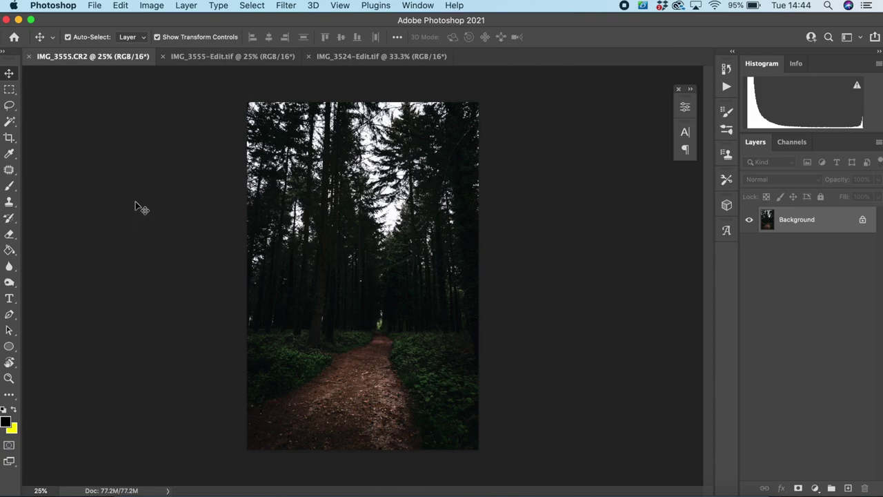
click(10, 107)
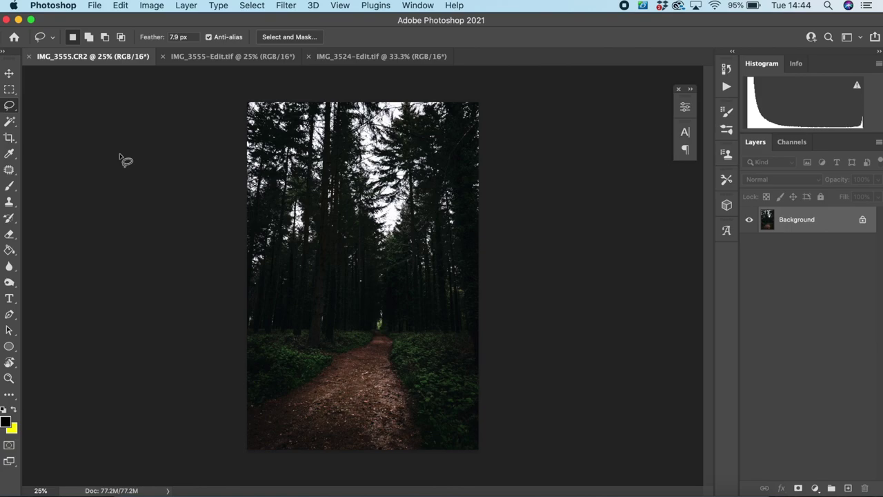
mouse_move(276, 102)
mouse_down()
mouse_move(434, 84)
mouse_move(518, 108)
mouse_move(518, 326)
mouse_move(268, 324)
mouse_move(223, 263)
mouse_move(188, 98)
mouse_up()
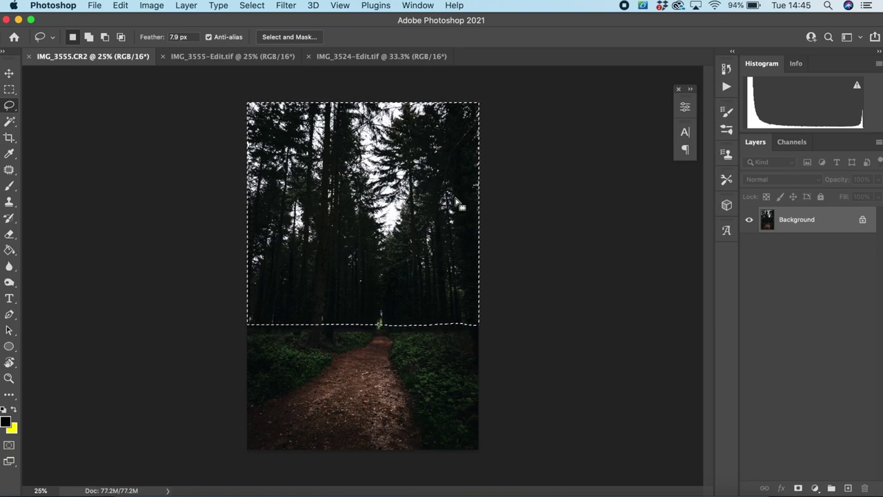
Invert the selection to the path and undergrowth, then show it as a red Quick Mask over the trees.
click(252, 5)
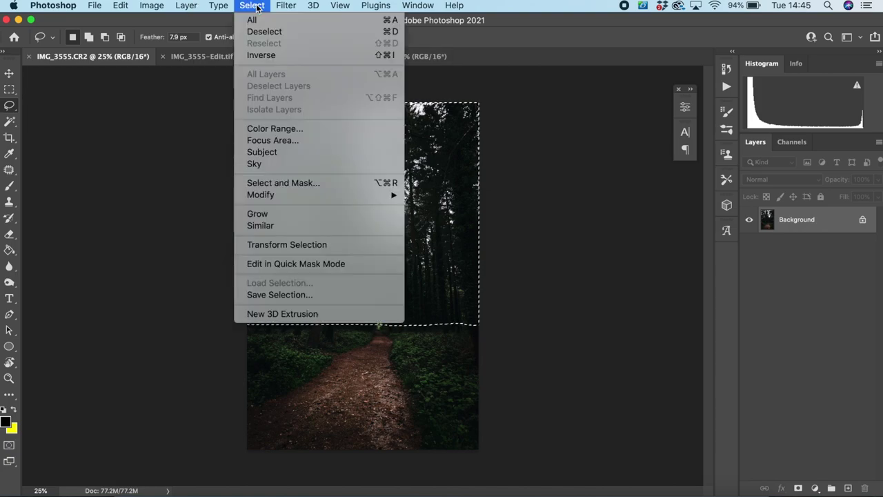
click(260, 55)
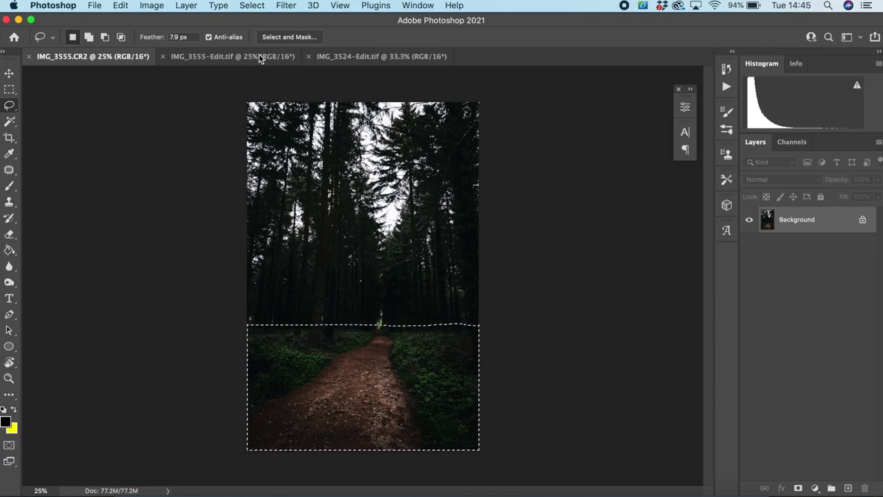
key(q)
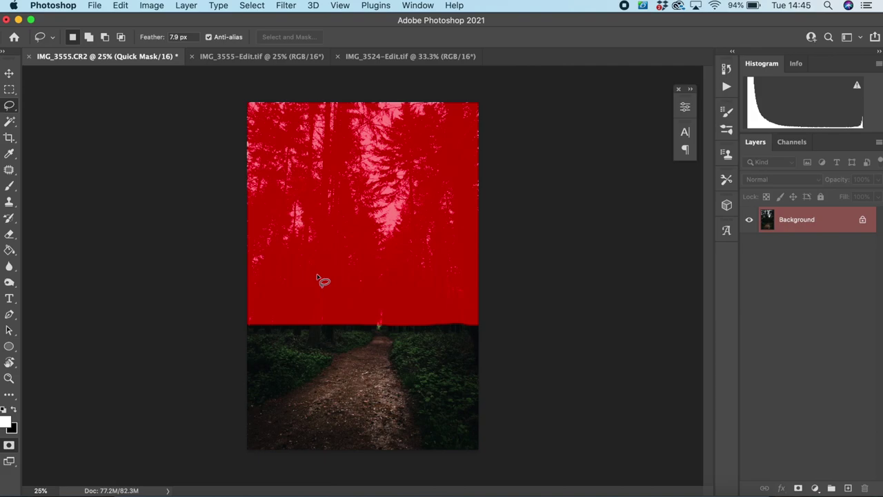
Set up an 800 px Brush with 75% hardness painting in black.
click(10, 189)
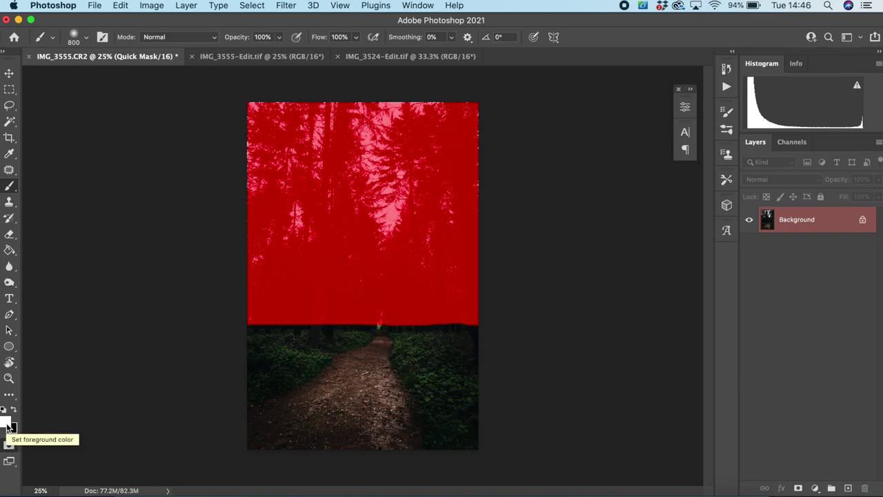
key(x)
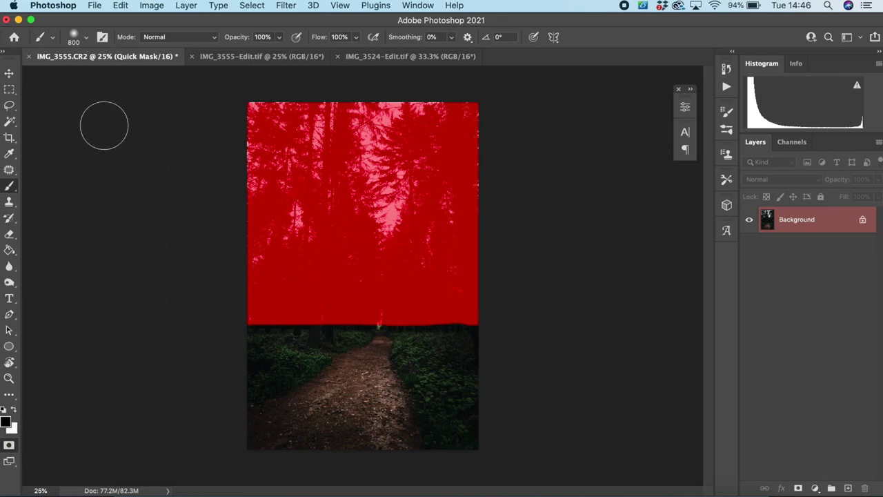
click(86, 37)
drag(68, 105, 127, 107)
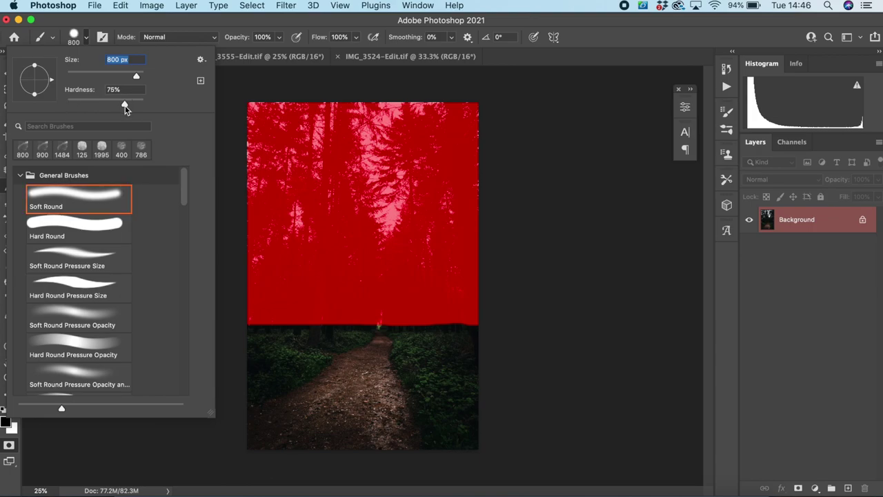
key(Return)
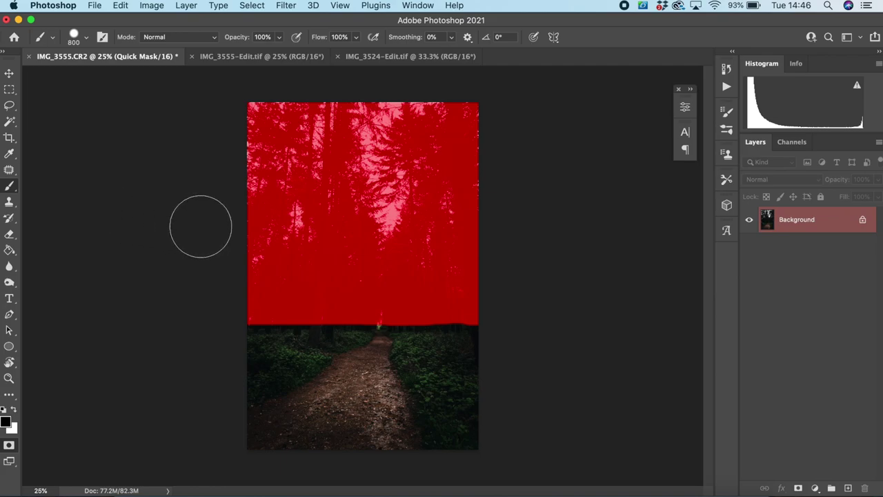
Paint black along the mask edge and drips into the undergrowth, using 150 px then 70 px brushes.
scroll(292, 241, up, 3)
scroll(285, 285, down, 5)
key(bracketleft)
key(bracketleft)
key(bracketleft)
key(bracketleft)
key(bracketleft)
key(bracketleft)
key(bracketleft)
key(bracketleft)
key(bracketleft)
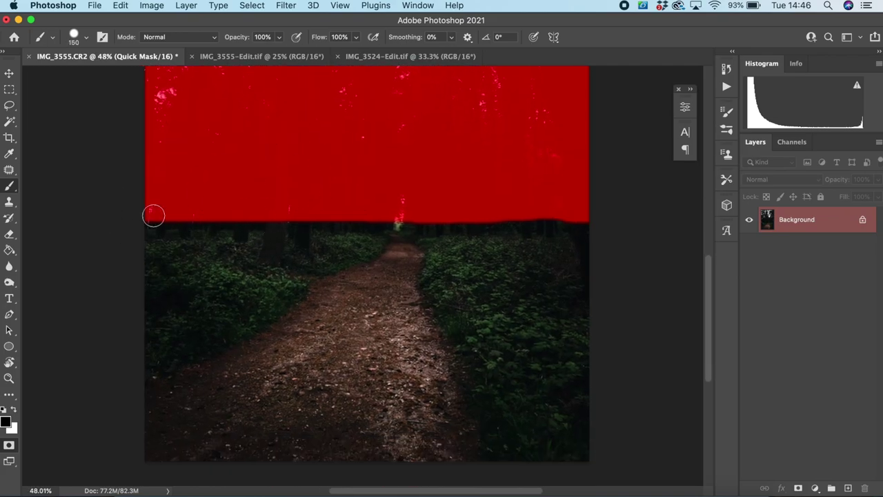
mouse_move(154, 213)
mouse_down()
mouse_move(594, 220)
mouse_move(328, 217)
mouse_move(161, 228)
mouse_move(214, 236)
mouse_up()
key(bracketleft)
key(bracketleft)
key(bracketleft)
key(bracketleft)
key(bracketleft)
mouse_move(240, 227)
mouse_down()
mouse_move(241, 240)
mouse_move(272, 260)
mouse_up()
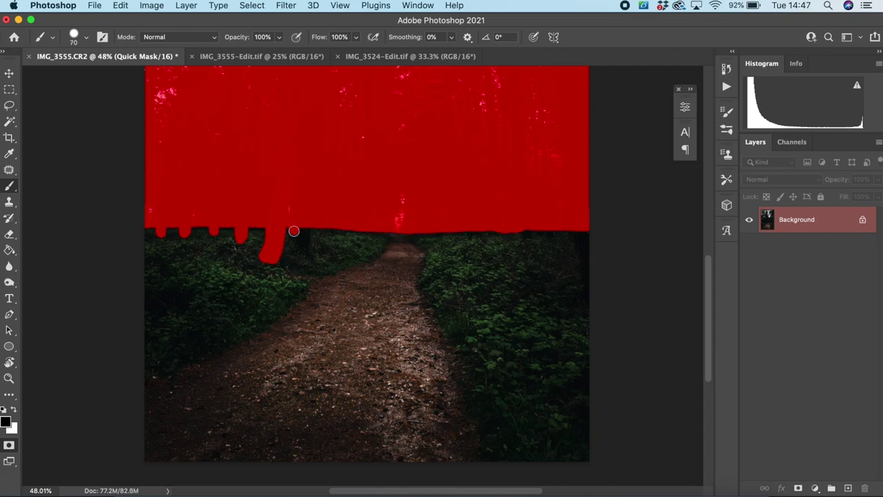
drag(300, 228, 301, 246)
mouse_move(578, 225)
mouse_down()
mouse_move(578, 238)
mouse_move(540, 233)
mouse_up()
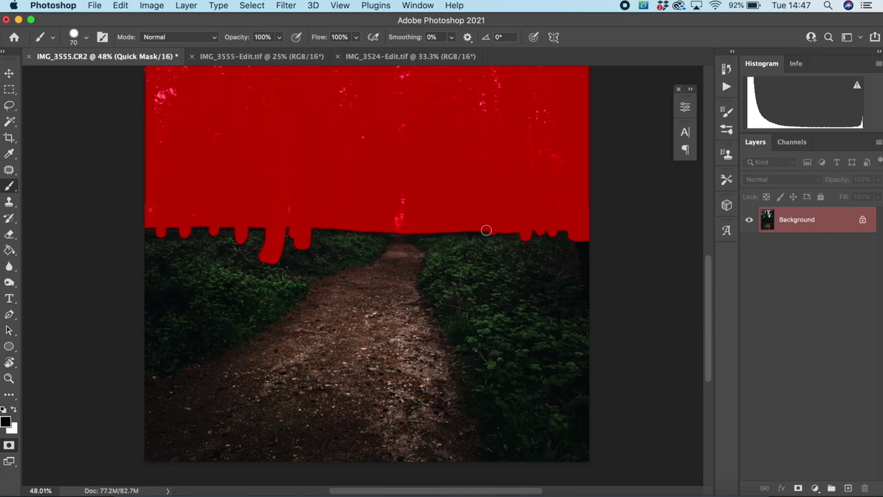
key(bracketright)
scroll(262, 200, down, 5)
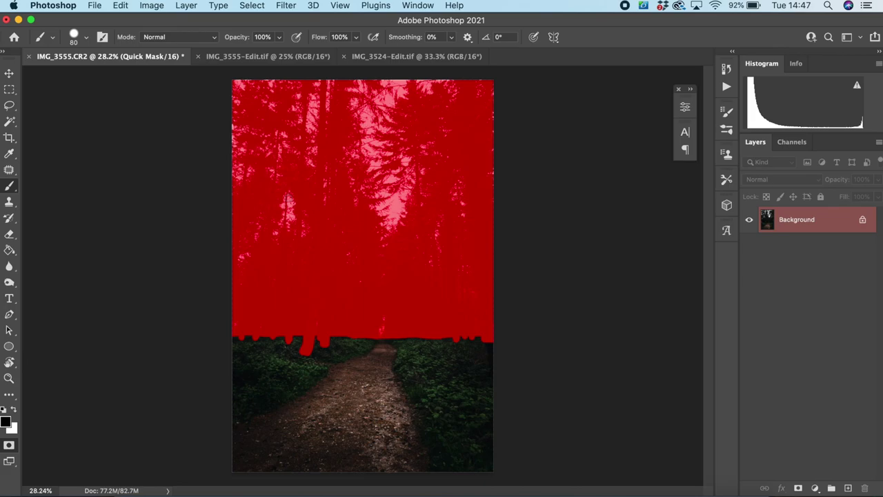
Exit Quick Mask, invert the selection back to the trees, and convert Background to smart object Layer 0.
key(q)
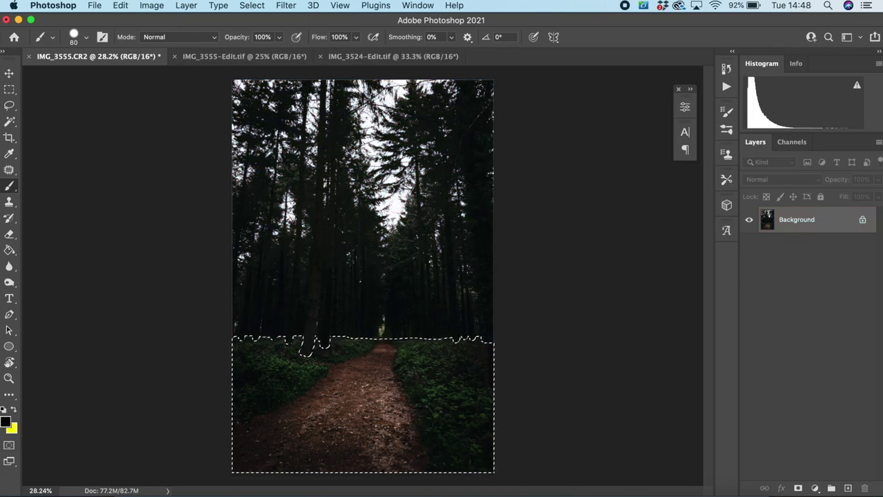
click(259, 8)
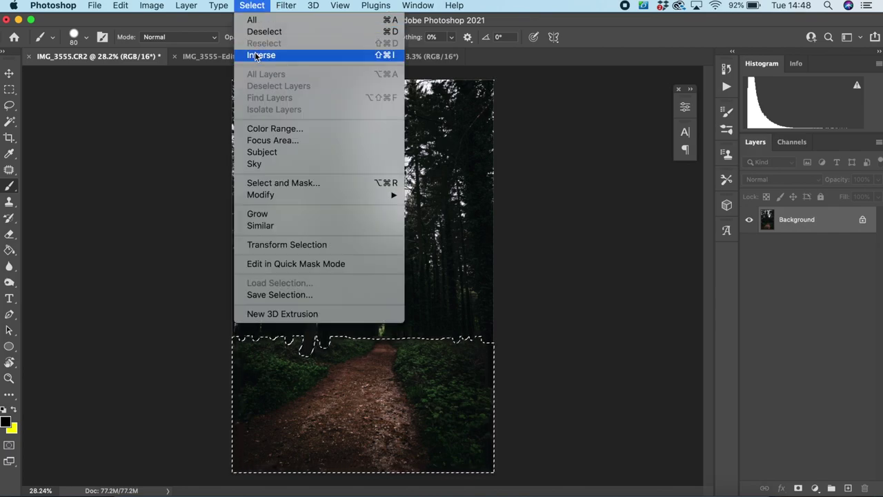
click(262, 54)
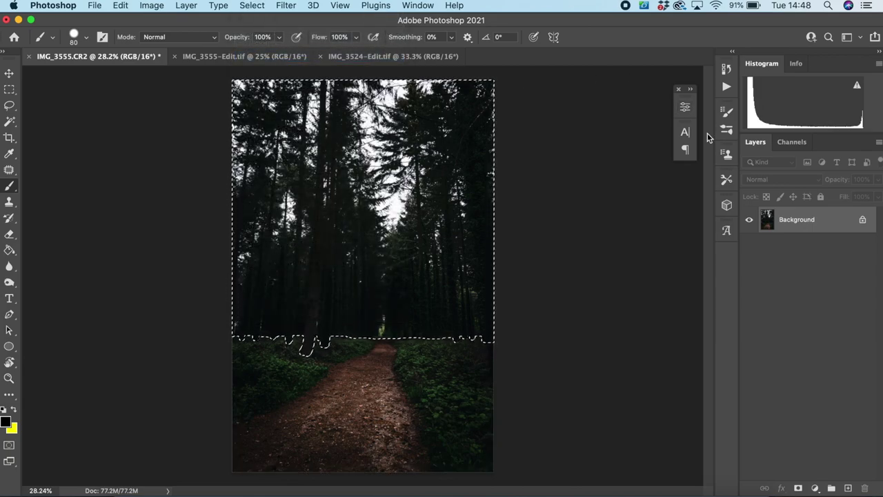
right_click(832, 225)
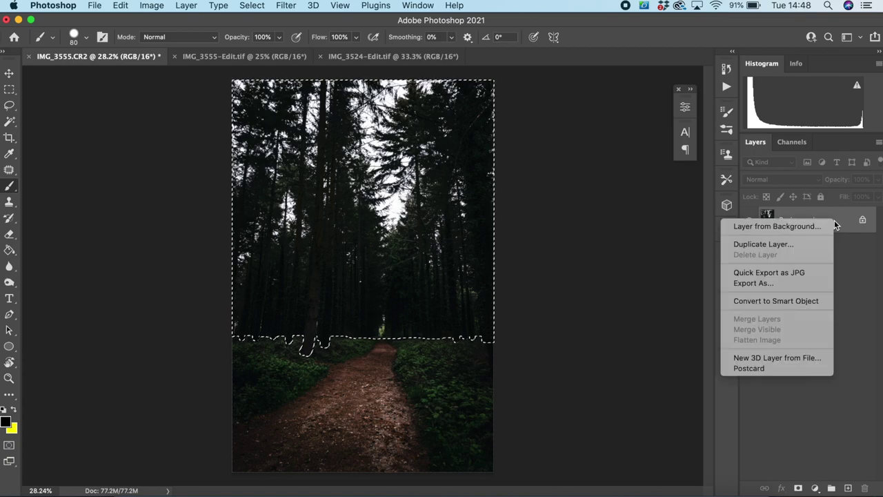
click(782, 300)
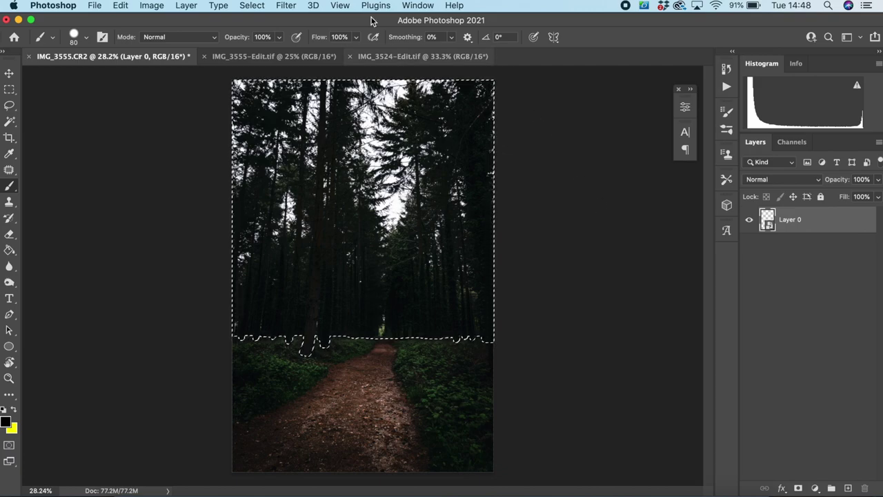
Preview a Motion Blur on the selected trees with Angle 90° and Distance 167 pixels.
click(281, 5)
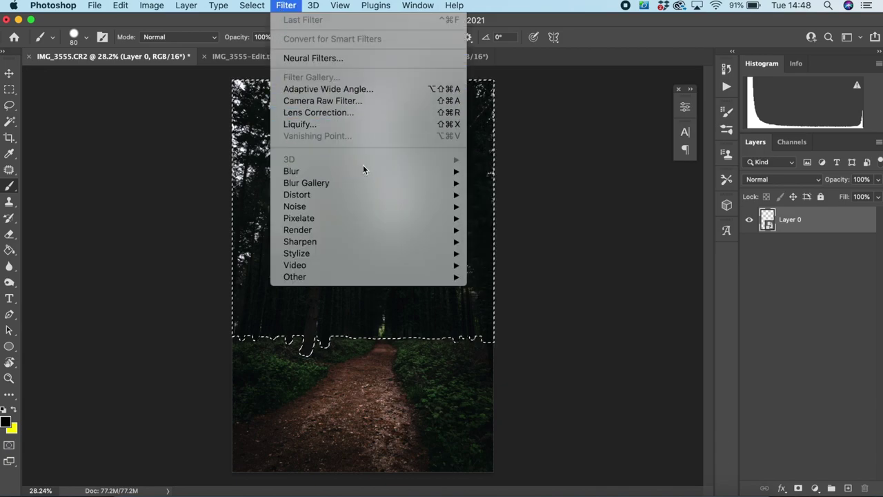
mouse_move(366, 171)
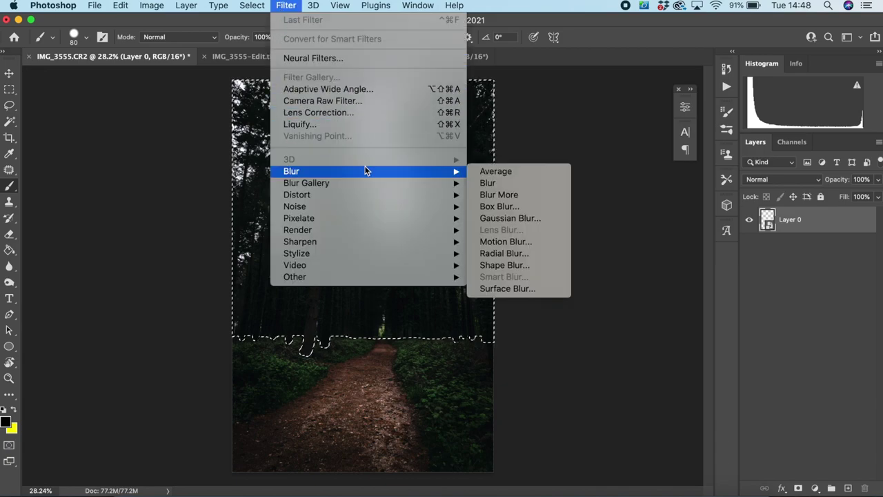
click(487, 241)
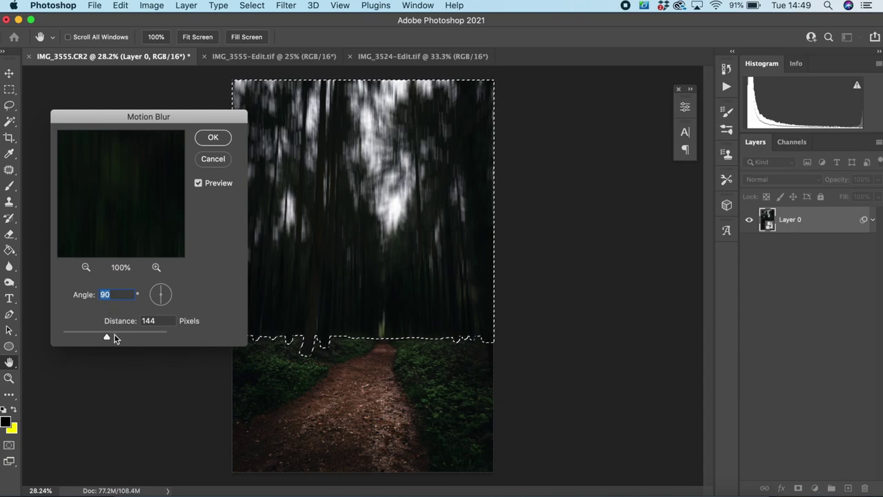
drag(107, 335, 111, 337)
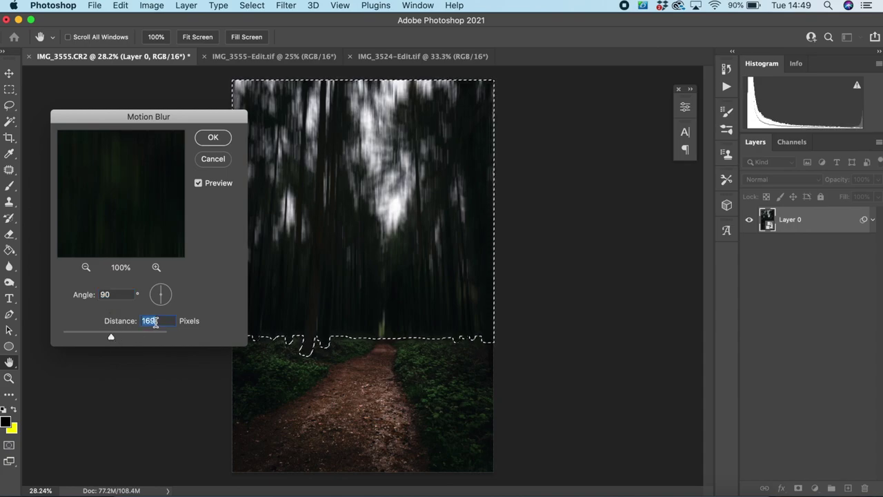
text(167)
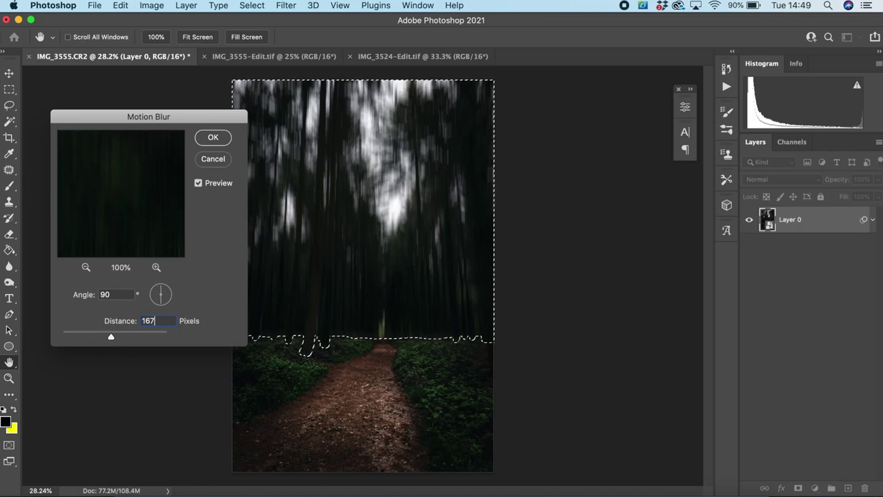
Commit the Motion Blur smart filter, toggle it off and on to compare, then view IMG_3524-Edit.tif.
click(206, 137)
key(b)
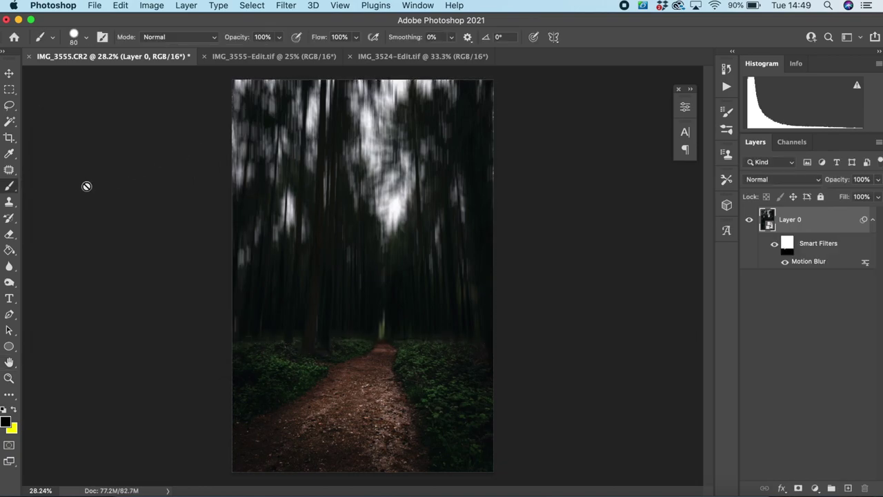
click(775, 246)
click(775, 245)
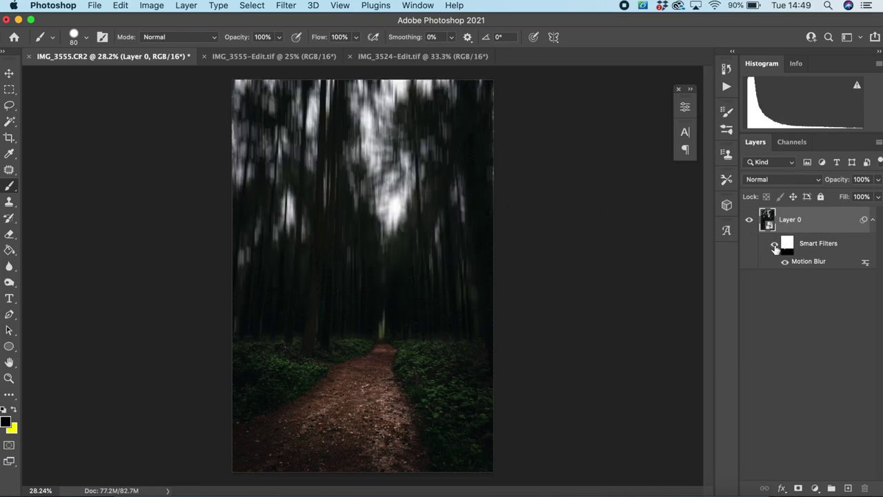
click(372, 55)
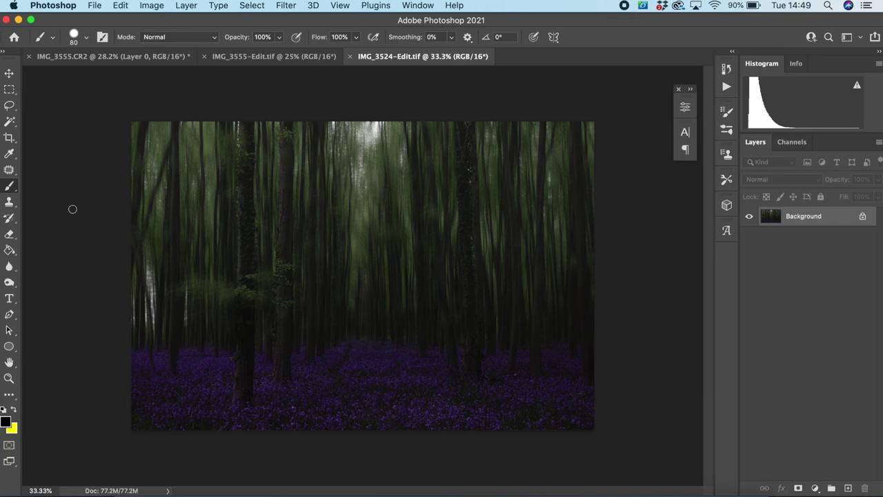
Switch back to the IMG_3555.CR2 forest path document with its blurred trees.
click(153, 57)
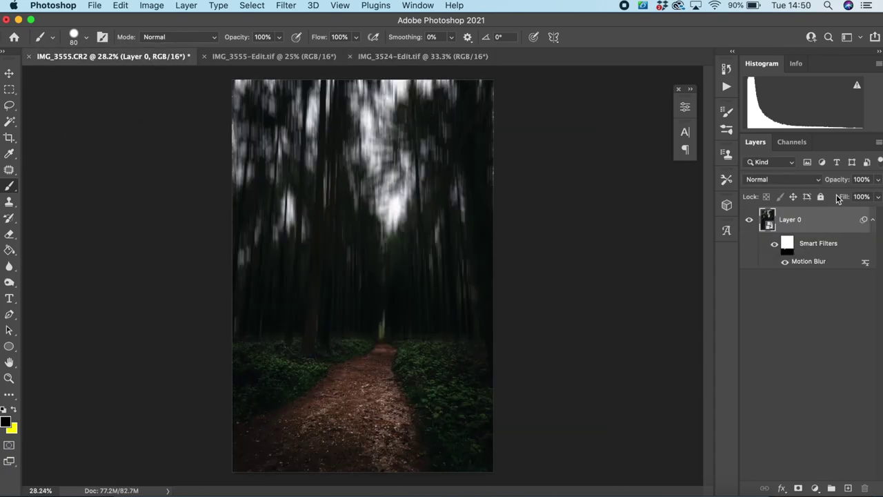